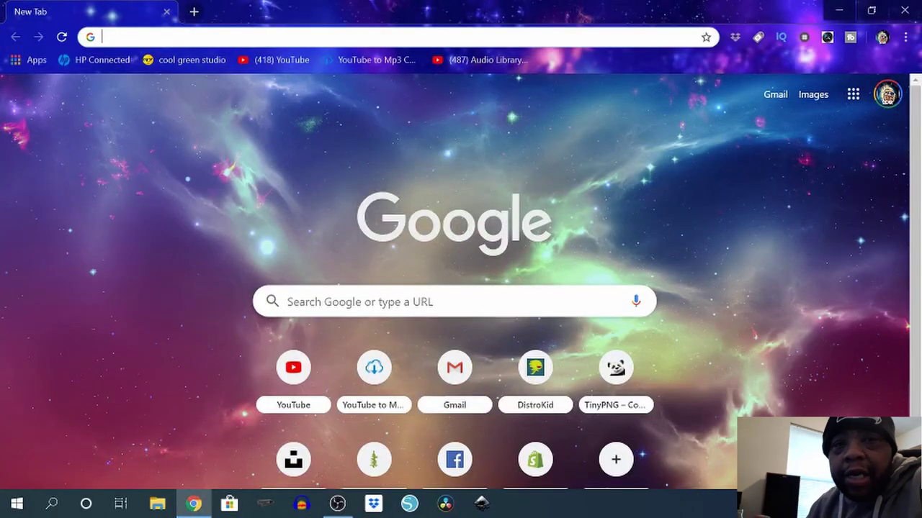
# Search Google for 'proclub wholesale account'.
pyautogui.write('pro')
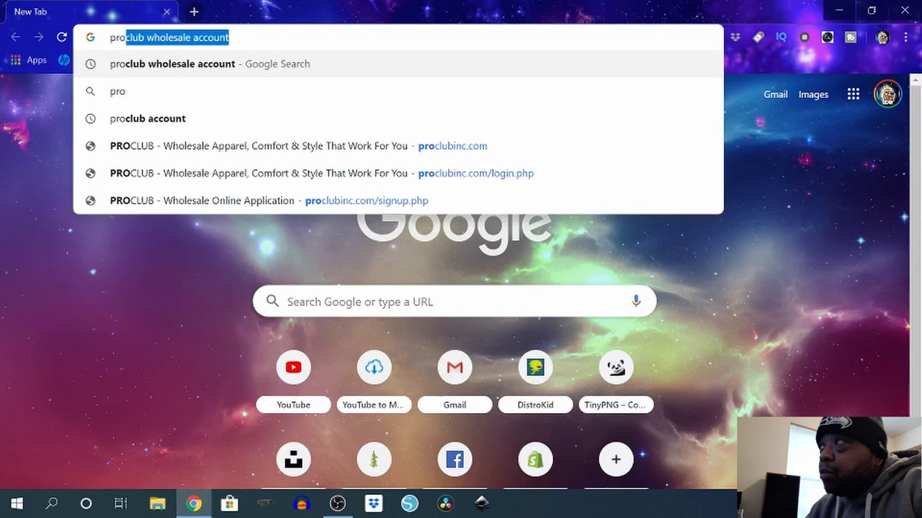
pyautogui.write('clu')
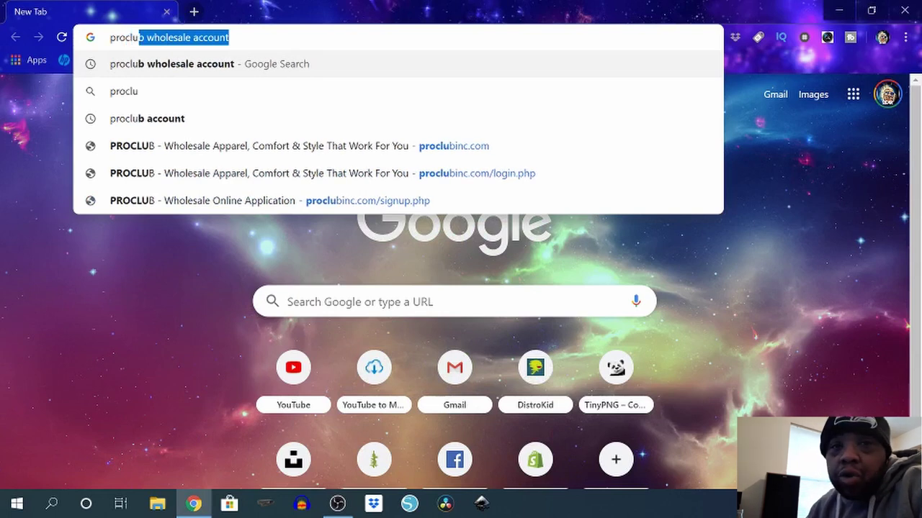
pyautogui.write('b wh')
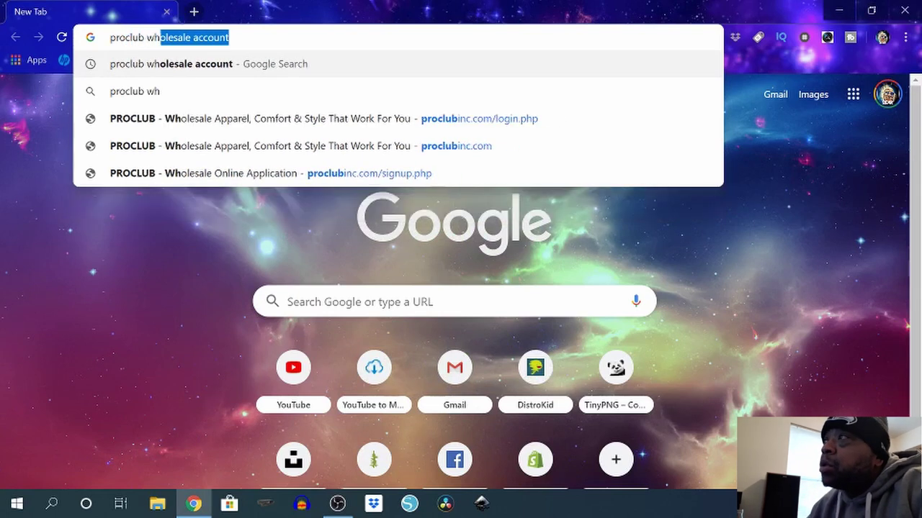
pyautogui.write('olesa')
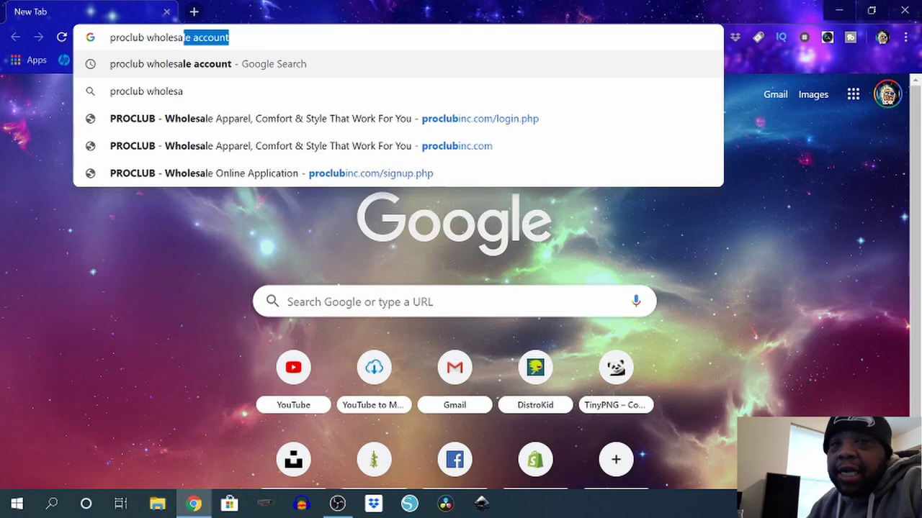
pyautogui.write('le acc')
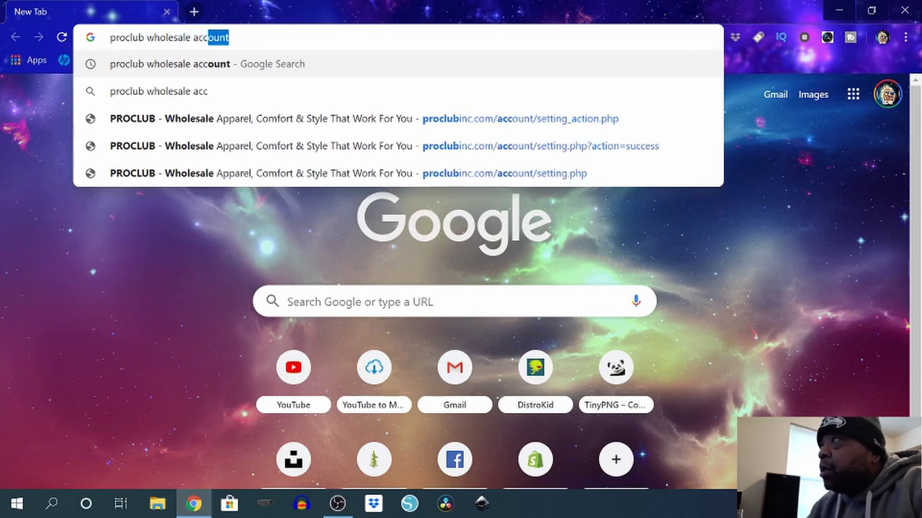
pyautogui.write('ount')
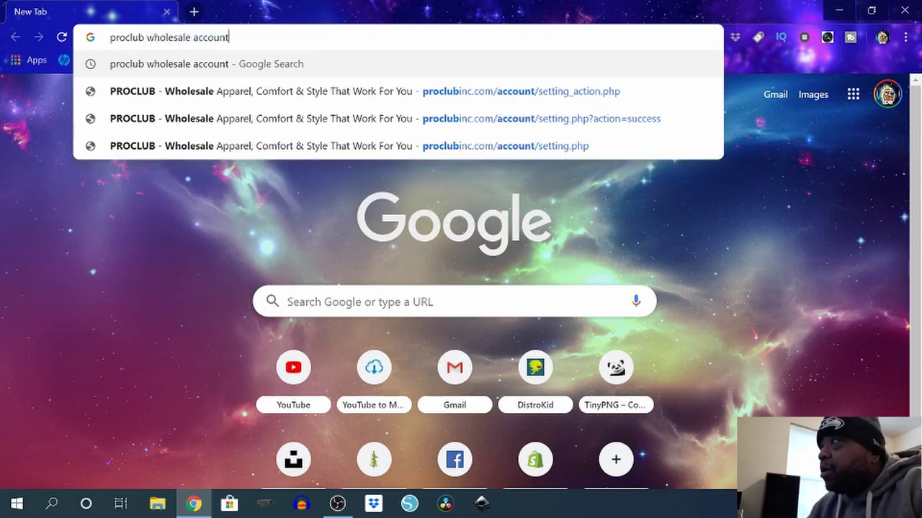
pyautogui.press('Return')
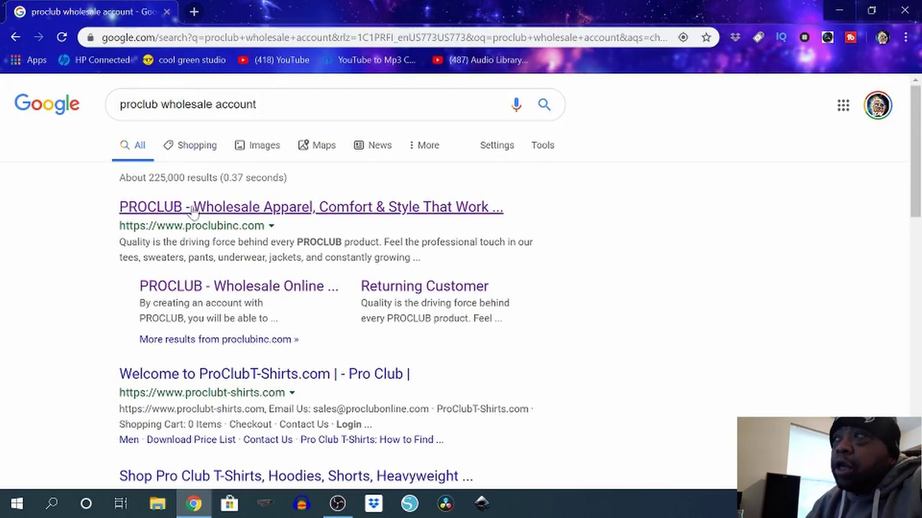
# Open ProClub's Wholesale Online Application page and scroll down to the sign-up form.
pyautogui.click(210, 287)
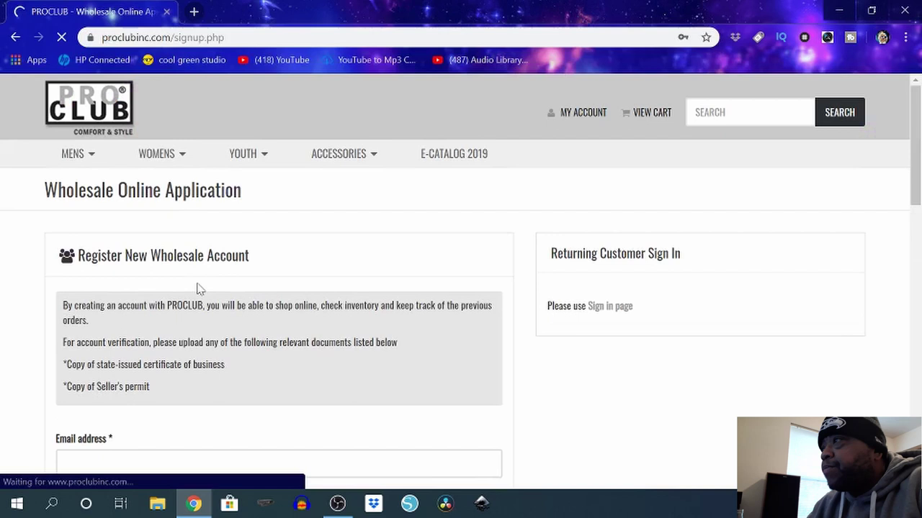
pyautogui.scroll(-3, 216, 312)
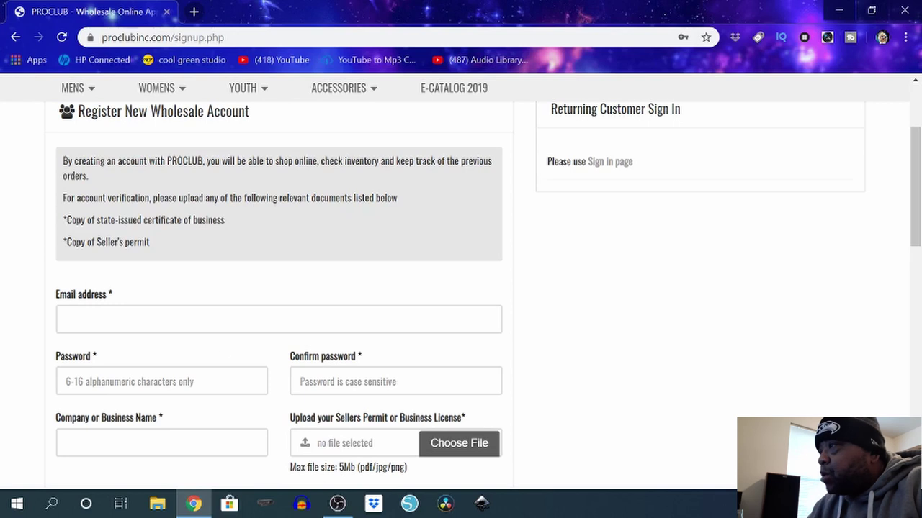
pyautogui.scroll(-2, 154, 329)
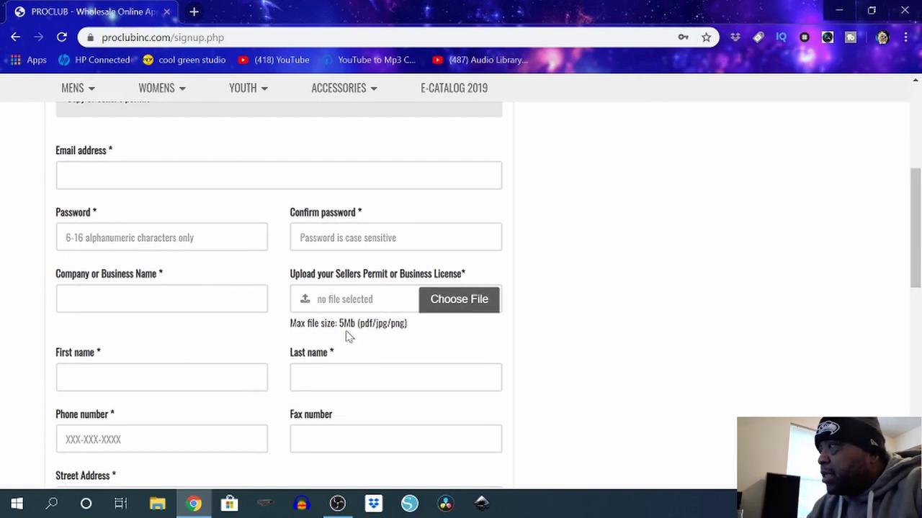
# Fill the Email address field with the saved business e-mail using Chrome autofill.
pyautogui.click(67, 175)
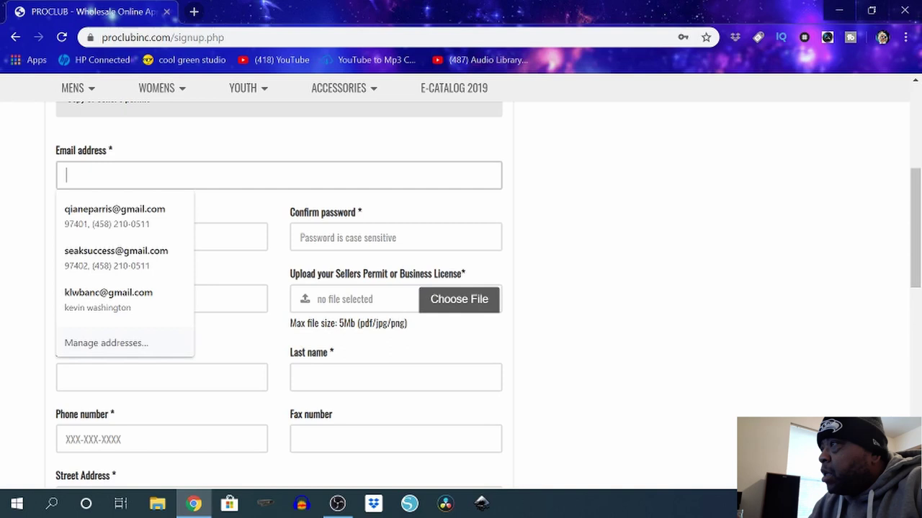
pyautogui.write('twelve')
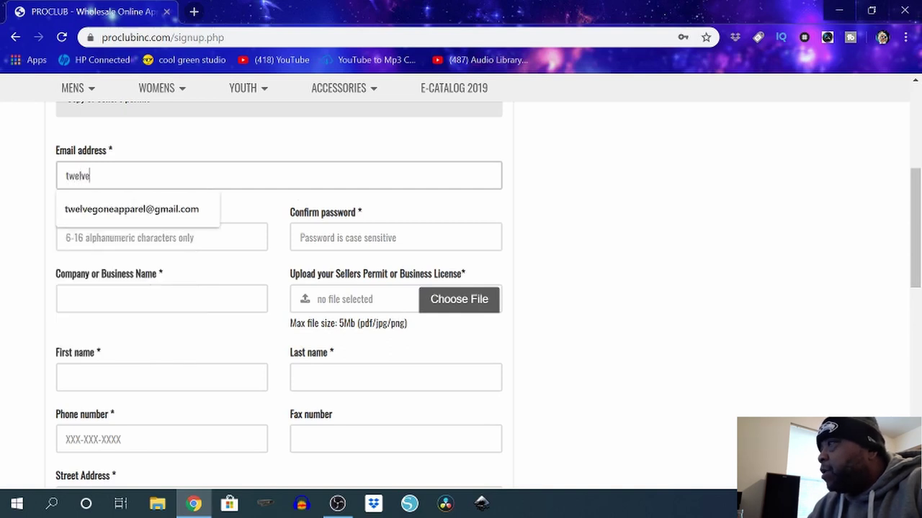
pyautogui.write(' g')
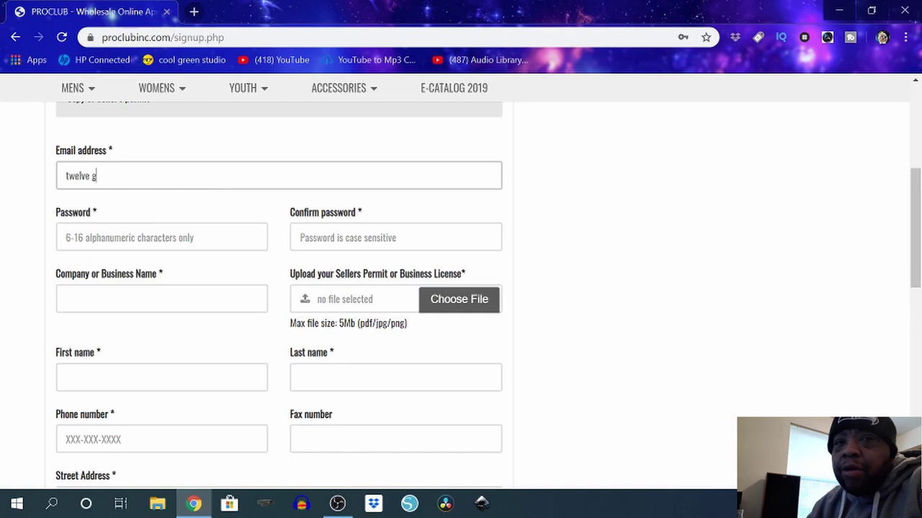
pyautogui.press('BackSpace')
pyautogui.press('BackSpace')
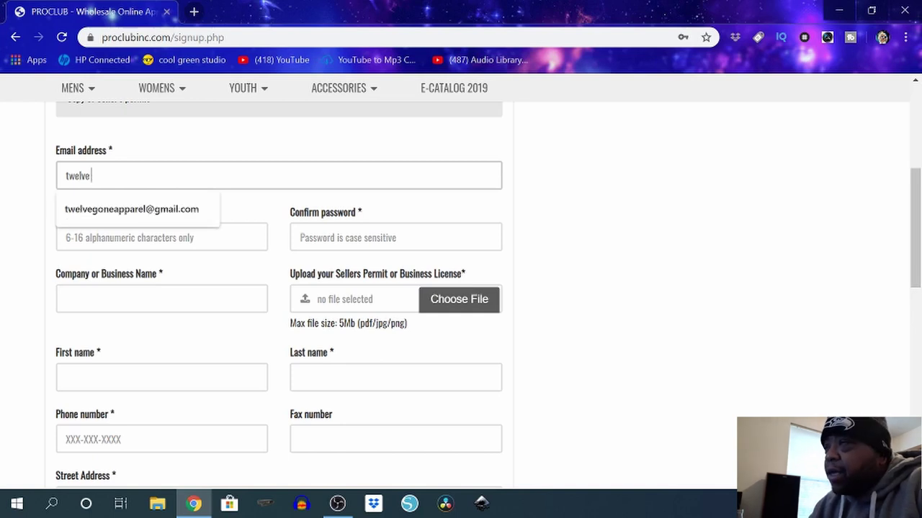
pyautogui.click(96, 210)
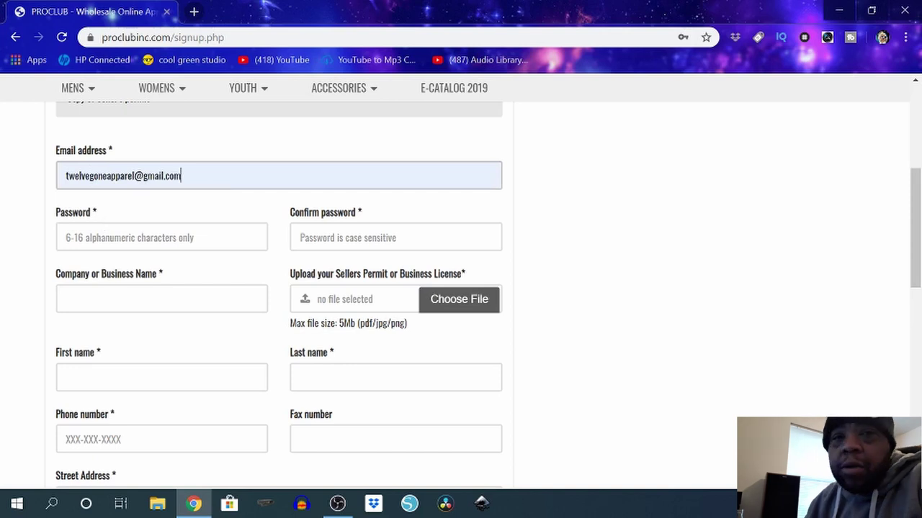
pyautogui.scroll(-2, 128, 325)
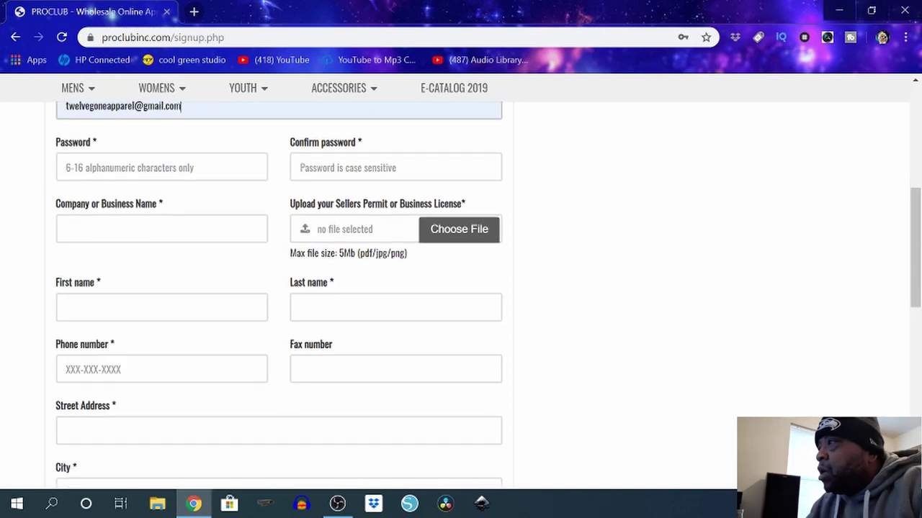
pyautogui.scroll(-2, 129, 325)
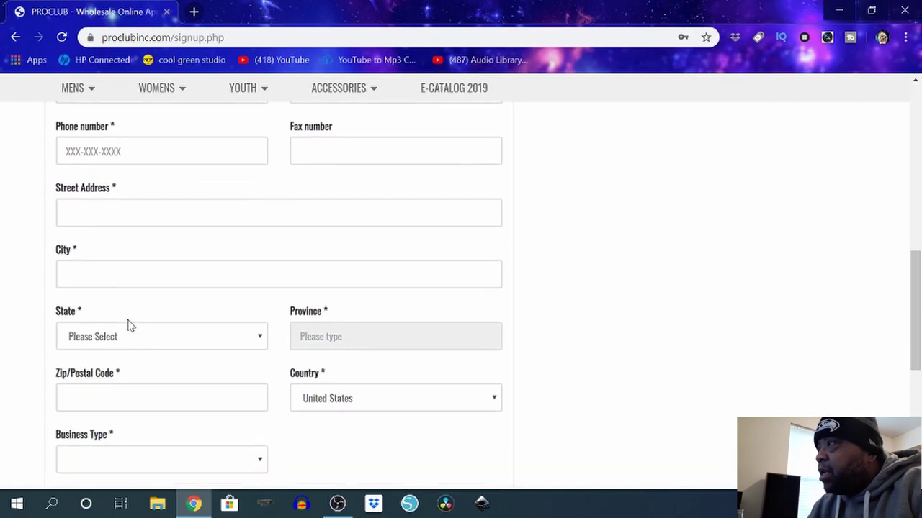
pyautogui.scroll(-1, 128, 326)
pyautogui.scroll(1, 279, 288)
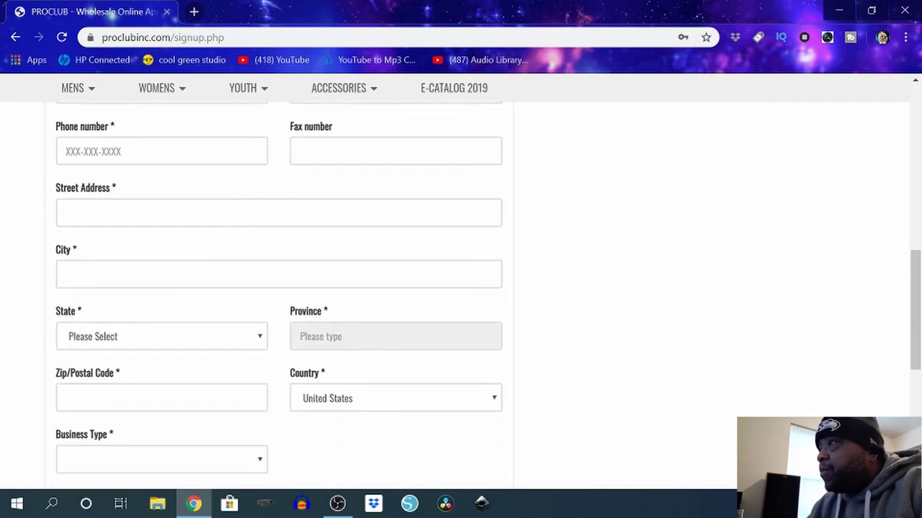
pyautogui.scroll(-2, 280, 288)
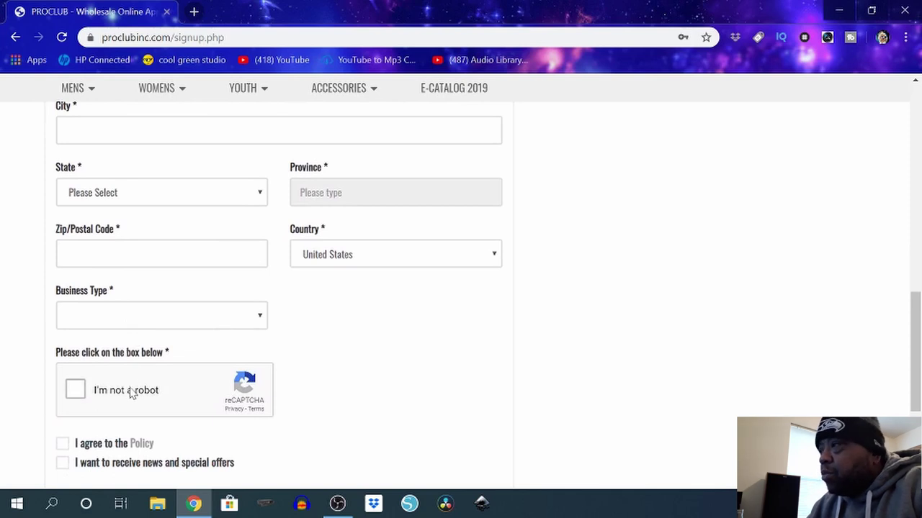
pyautogui.scroll(-1, 131, 393)
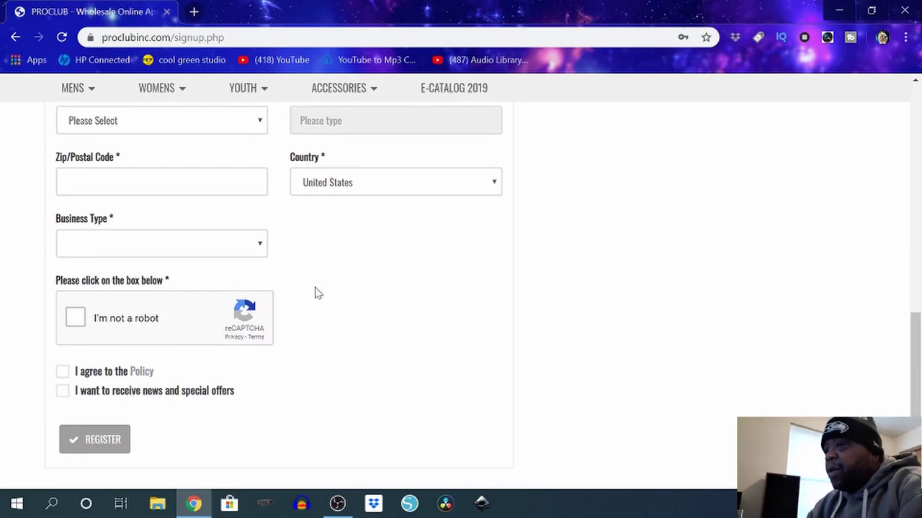
pyautogui.scroll(10, 245, 254)
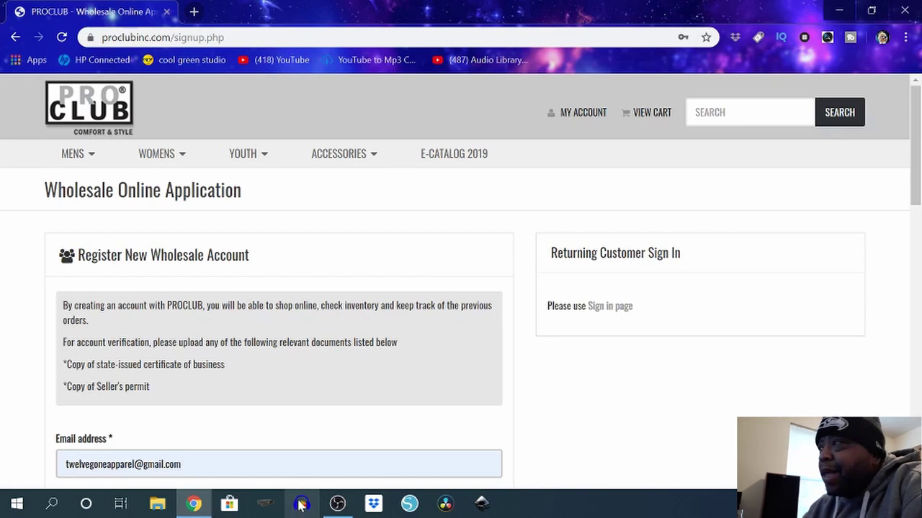
pyautogui.moveTo(338, 504)
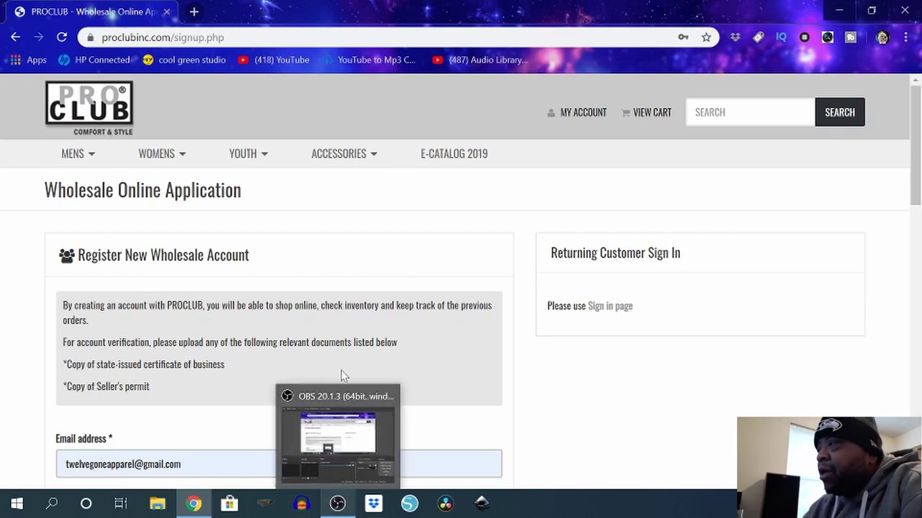
# Open the Mens catalog and browse its jackets and vests.
pyautogui.click(344, 159)
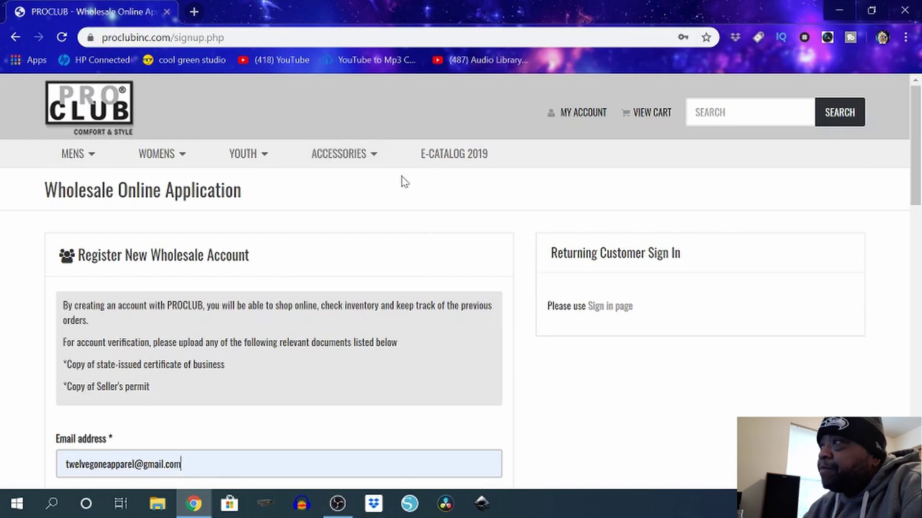
pyautogui.click(64, 157)
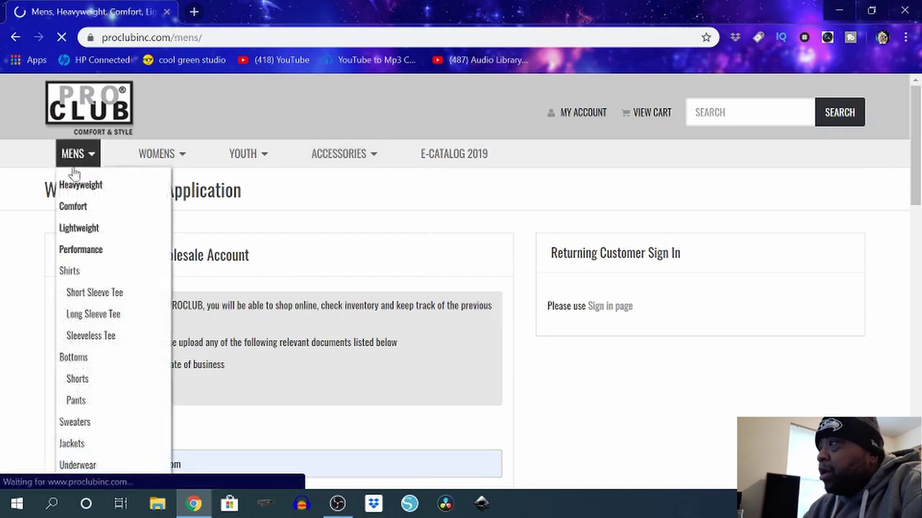
pyautogui.scroll(-2, 350, 314)
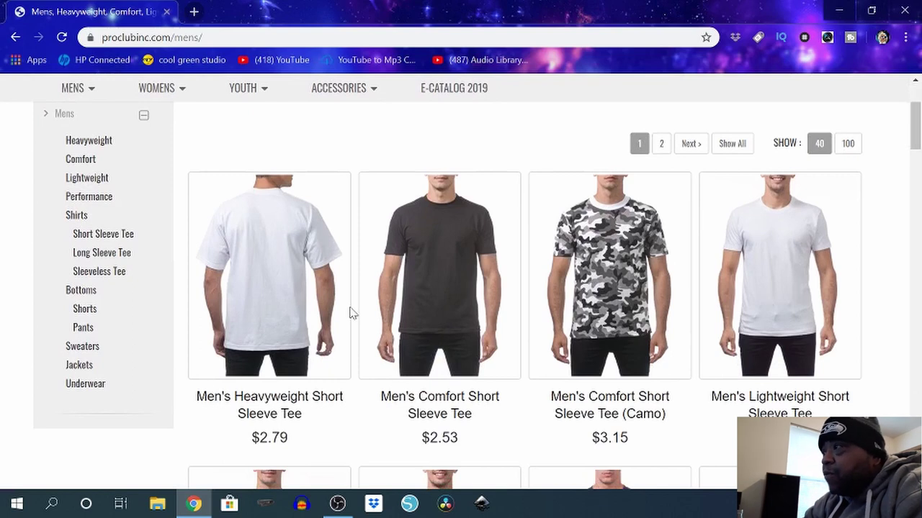
pyautogui.scroll(-1, 350, 314)
pyautogui.scroll(-3, 351, 313)
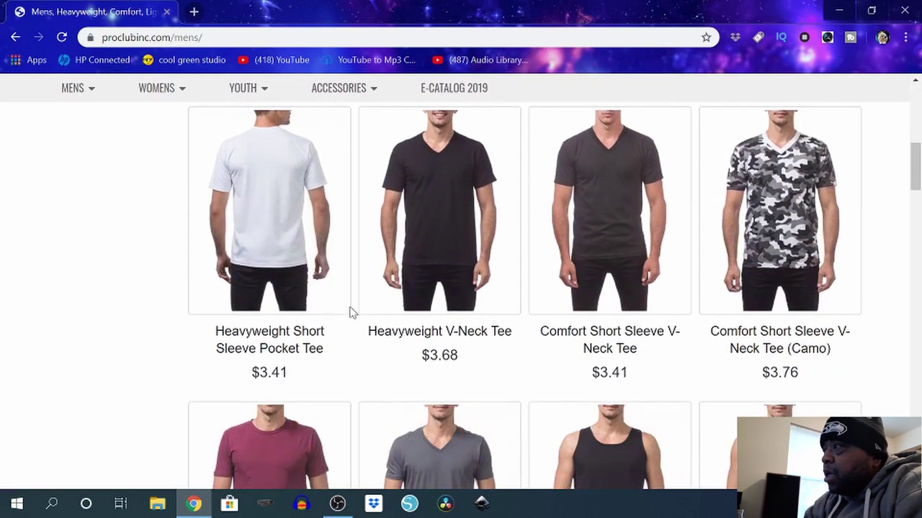
pyautogui.scroll(-2, 351, 309)
pyautogui.scroll(-4, 351, 308)
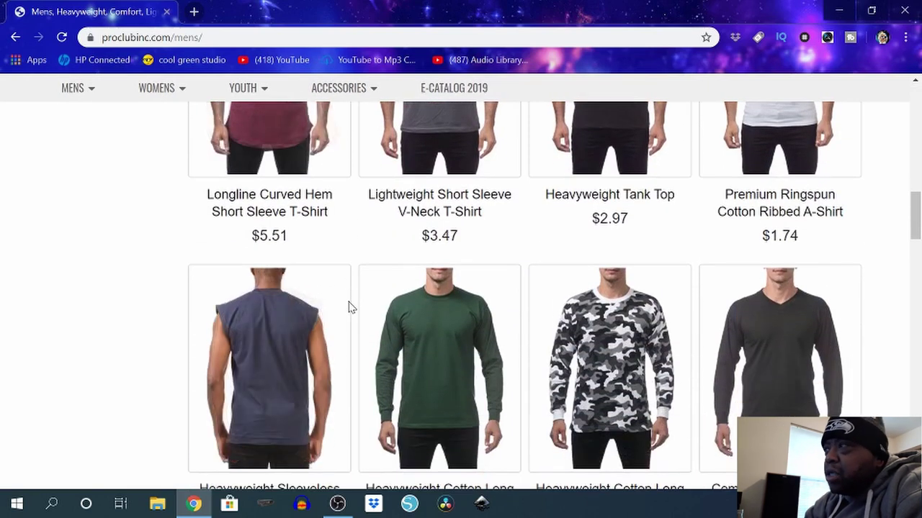
# Continue down the Mens catalog through the polos, tees, sweaters and hoodies.
pyautogui.scroll(-3, 351, 309)
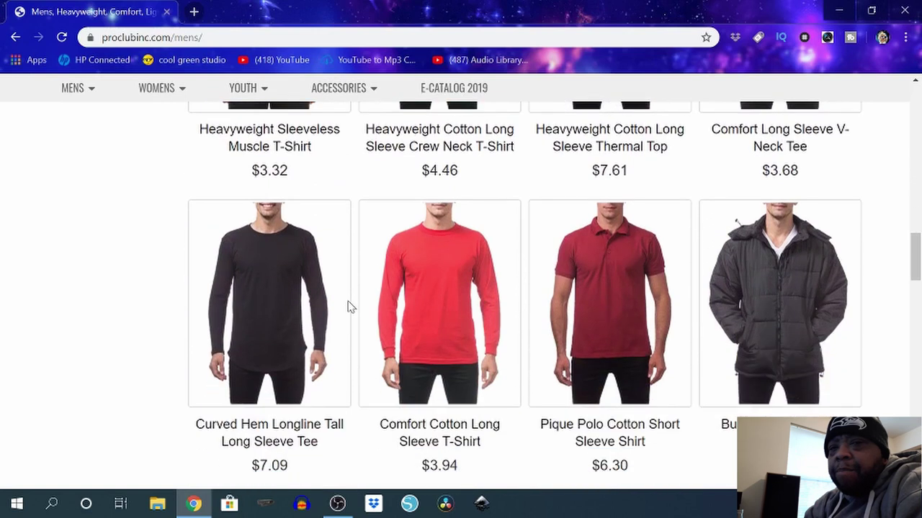
pyautogui.scroll(-5, 350, 308)
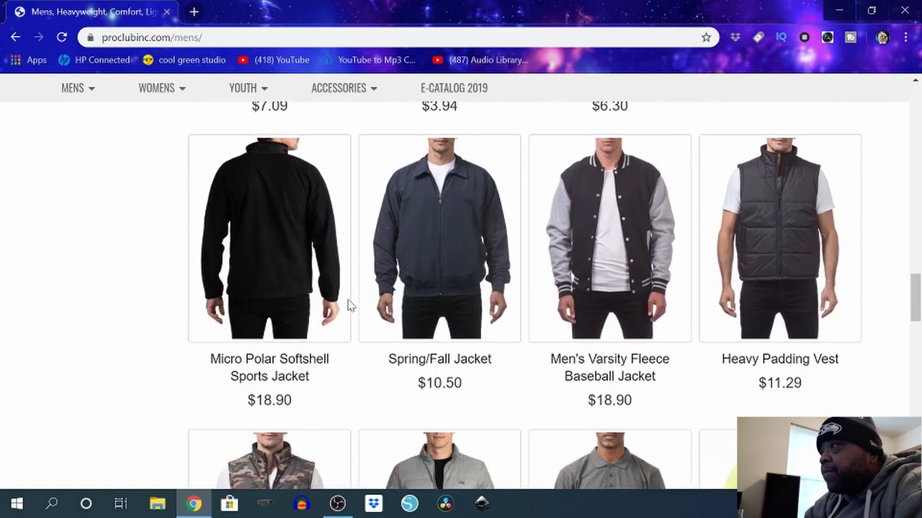
pyautogui.scroll(-1, 355, 305)
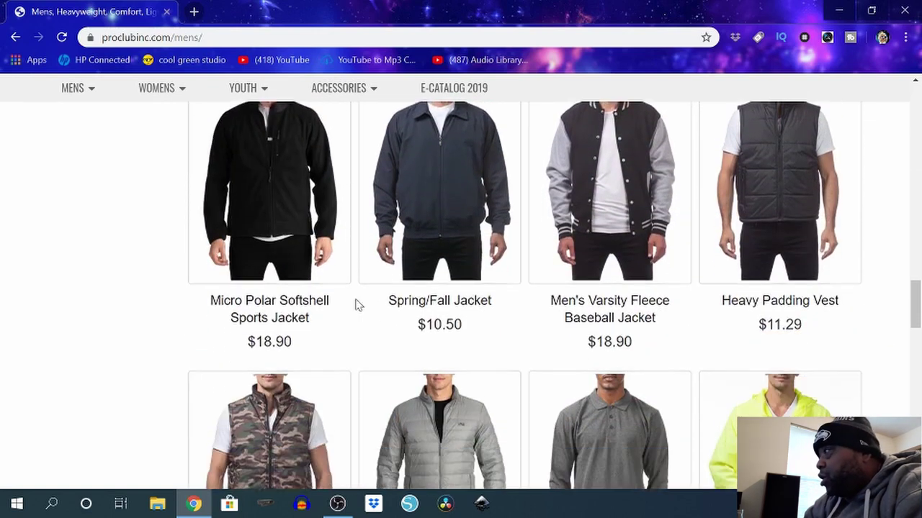
pyautogui.scroll(-3, 355, 305)
pyautogui.scroll(-3, 359, 304)
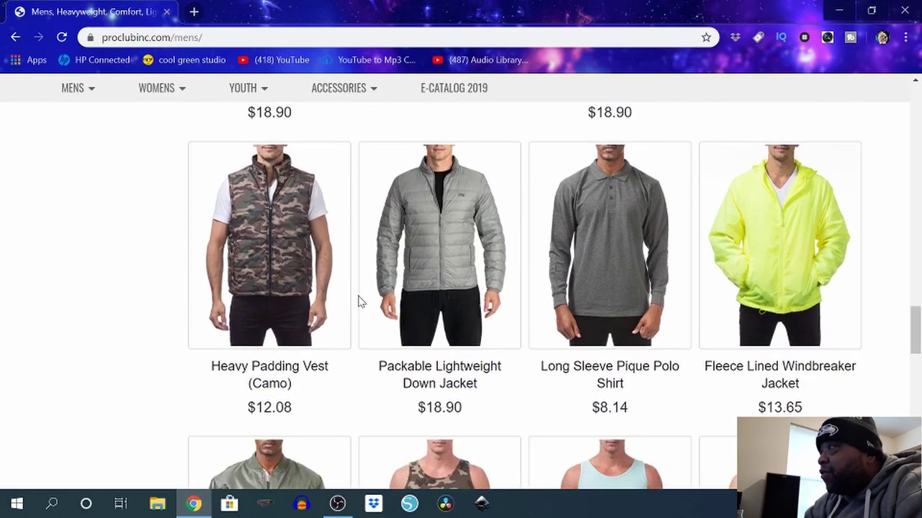
pyautogui.scroll(-6, 360, 303)
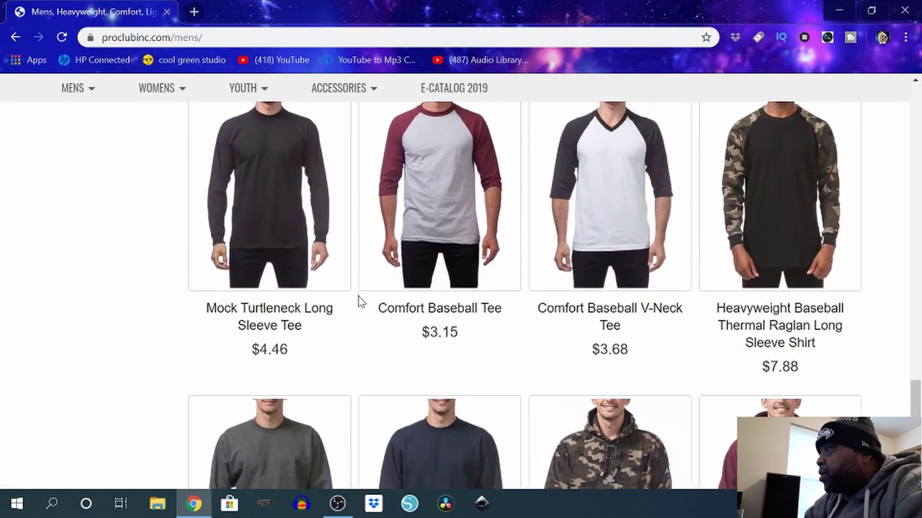
pyautogui.scroll(-4, 360, 302)
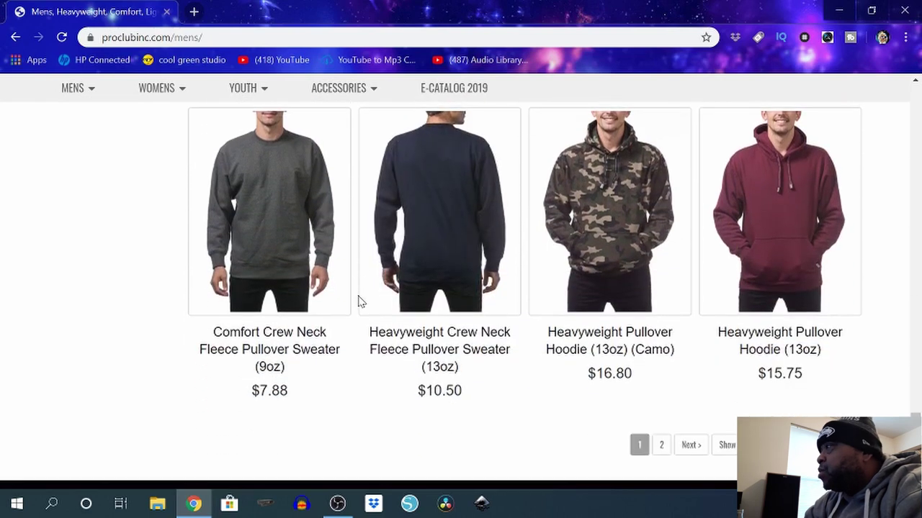
pyautogui.scroll(-1, 360, 302)
pyautogui.scroll(5, 360, 302)
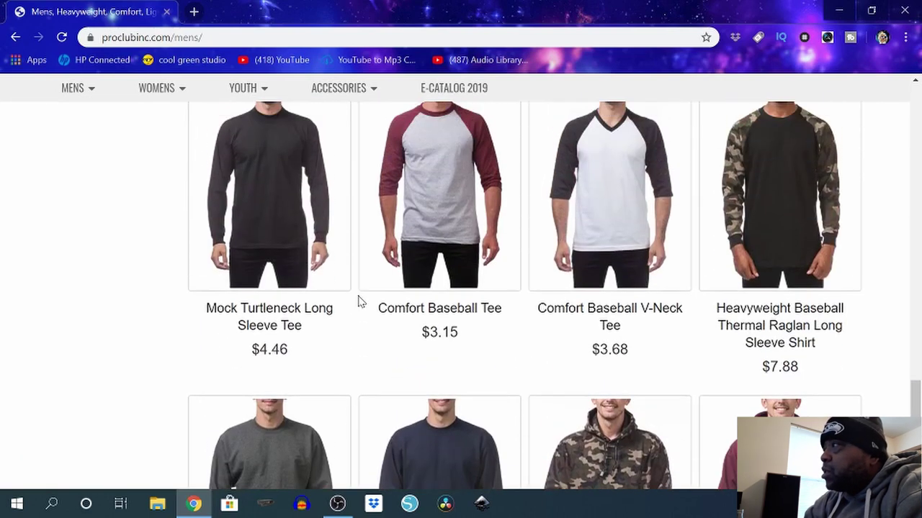
# Open the E-CATALOG 2019 flyer PDF and scroll past the cover to the Short Sleeve Tee chart.
pyautogui.click(453, 87)
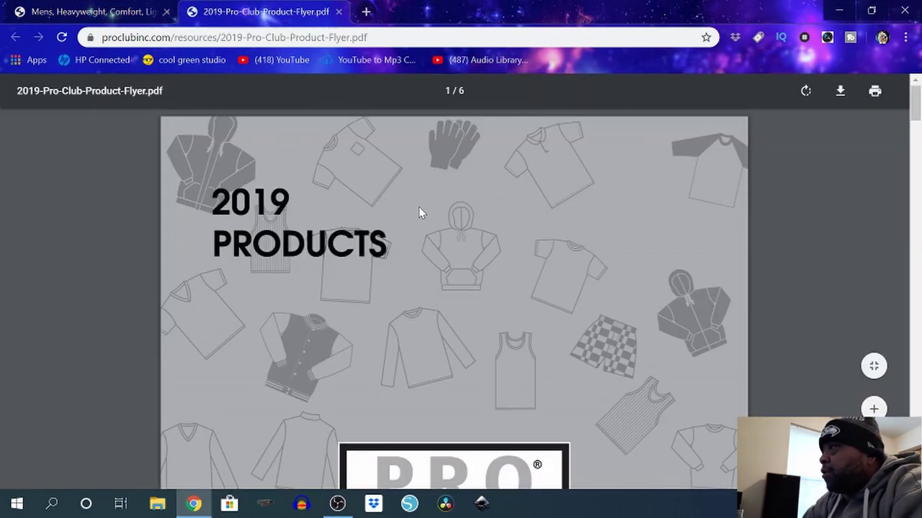
pyautogui.scroll(-5, 418, 212)
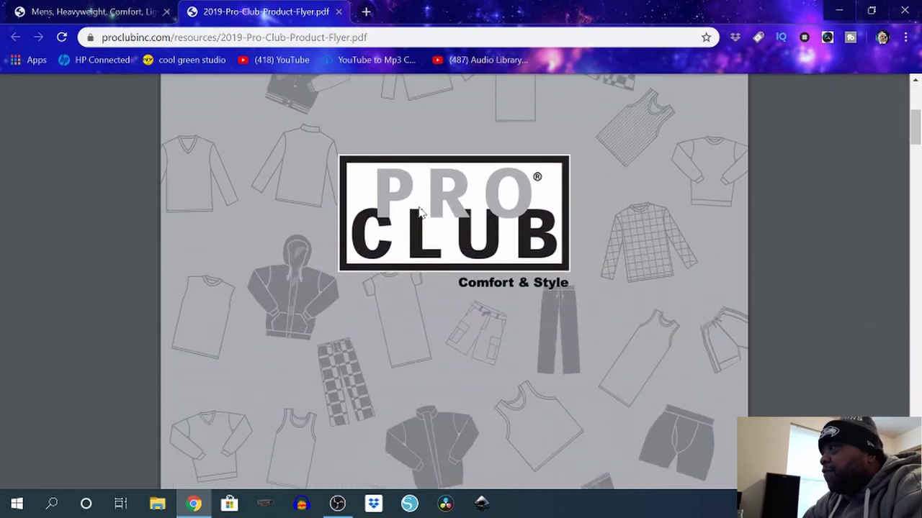
pyautogui.scroll(-6, 420, 220)
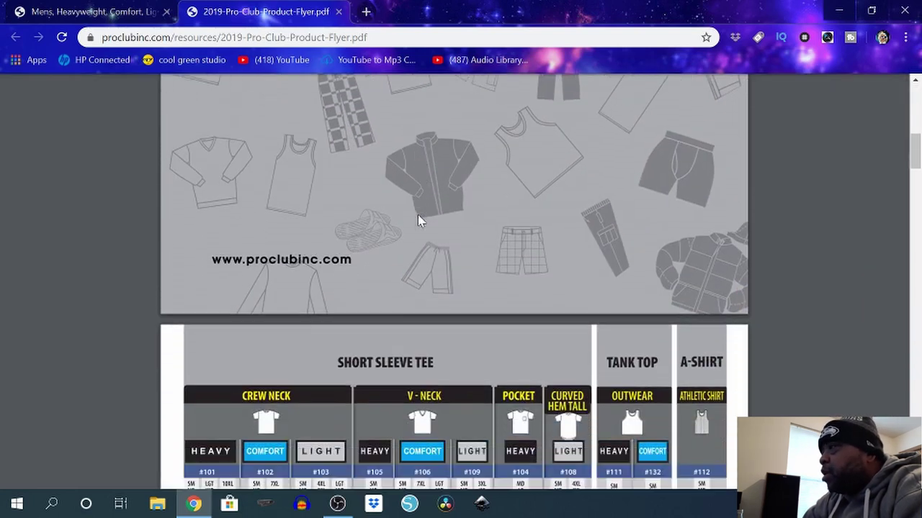
pyautogui.scroll(-4, 421, 221)
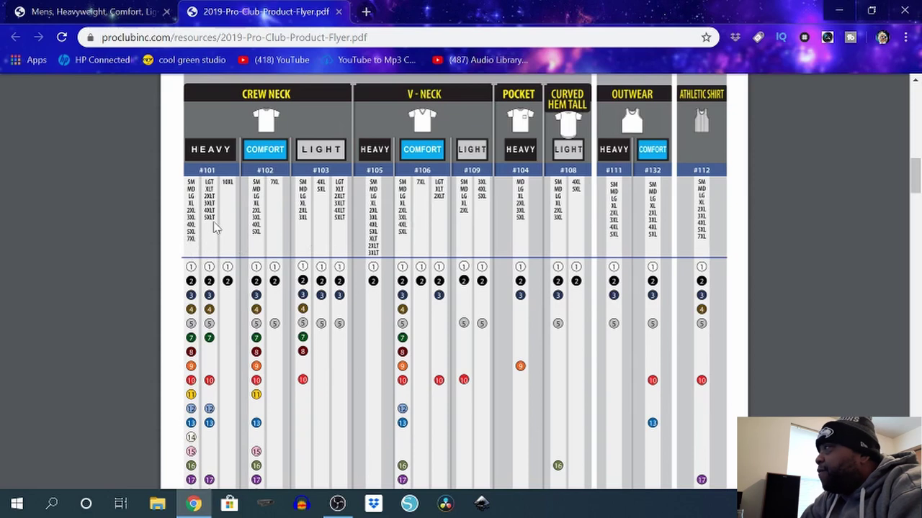
# Scroll the flyer through Long Sleeve Tee, Fleece, Pants, Infant, Ladies and Kid to the Available Colors key.
pyautogui.scroll(-5, 416, 266)
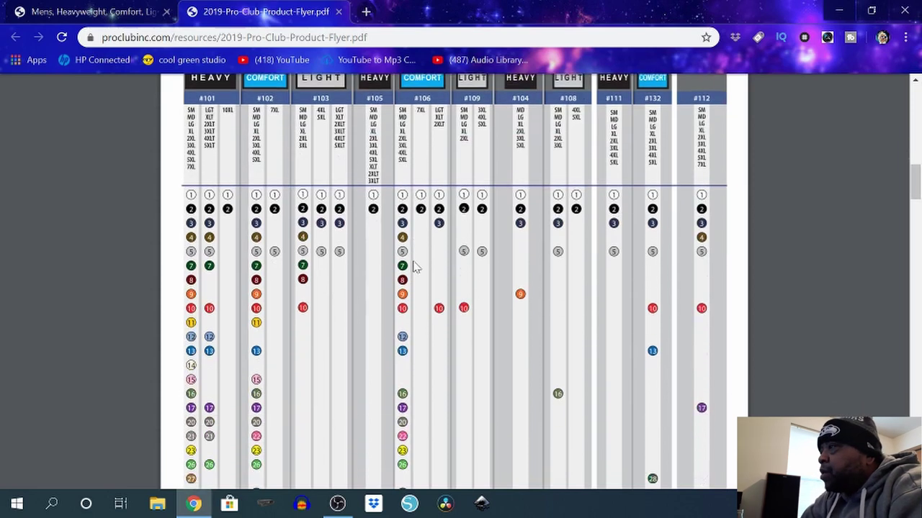
pyautogui.scroll(-2, 415, 266)
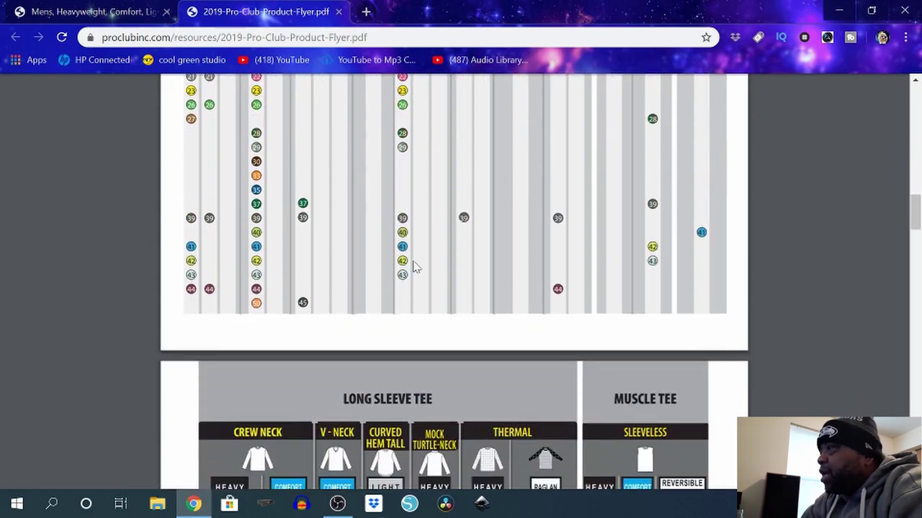
pyautogui.scroll(7, 416, 266)
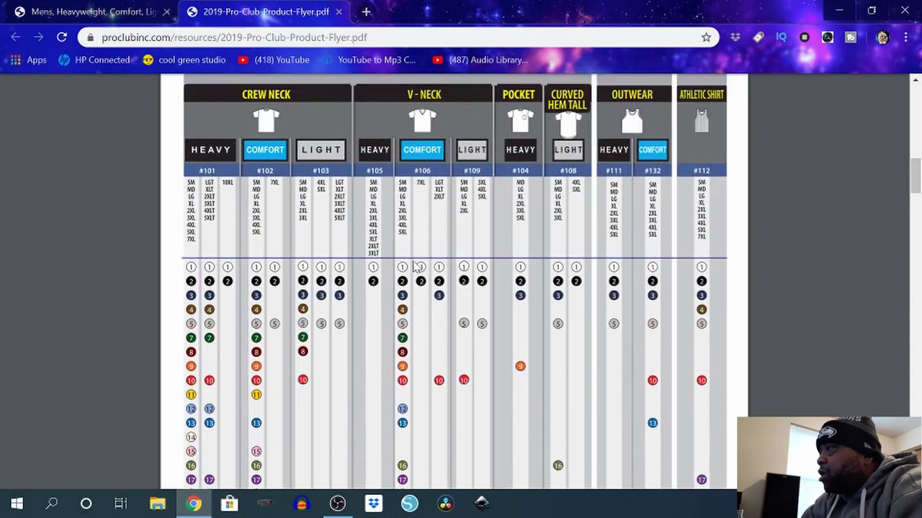
pyautogui.scroll(-10, 416, 266)
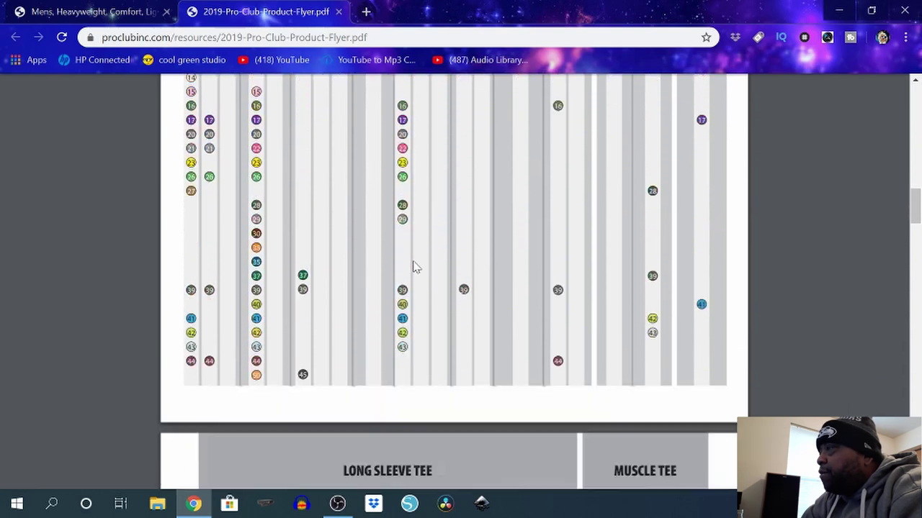
pyautogui.scroll(-8, 416, 266)
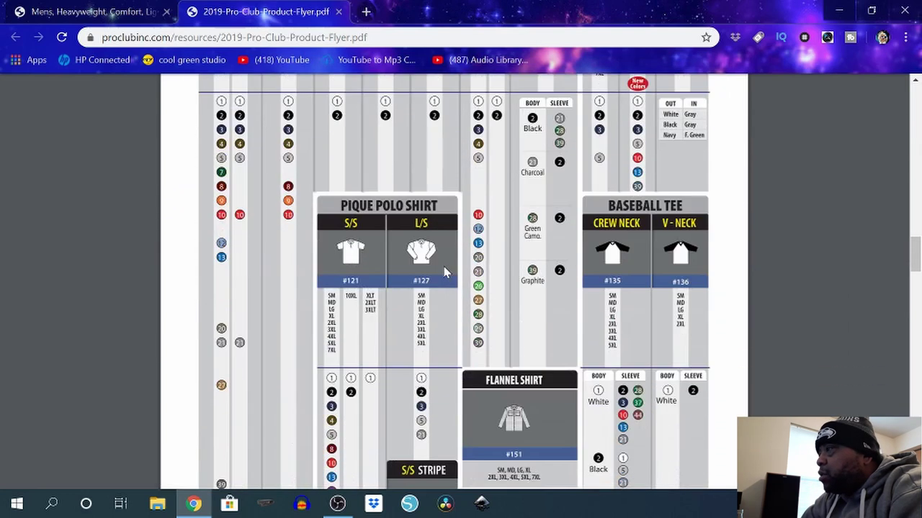
pyautogui.scroll(-10, 444, 267)
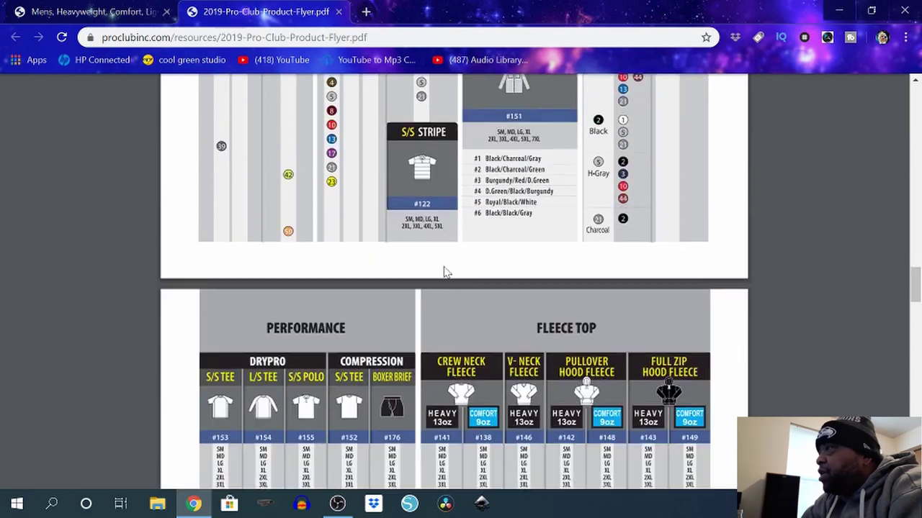
pyautogui.scroll(-10, 444, 272)
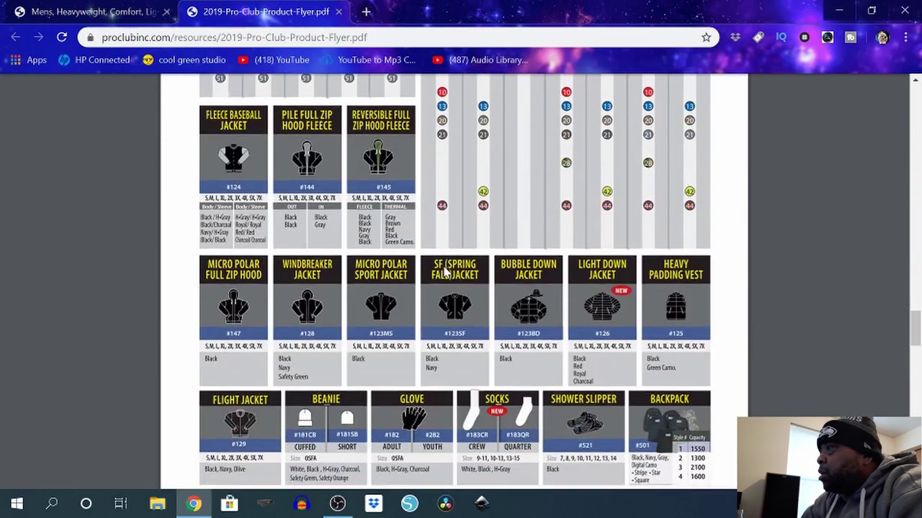
pyautogui.scroll(-10, 444, 271)
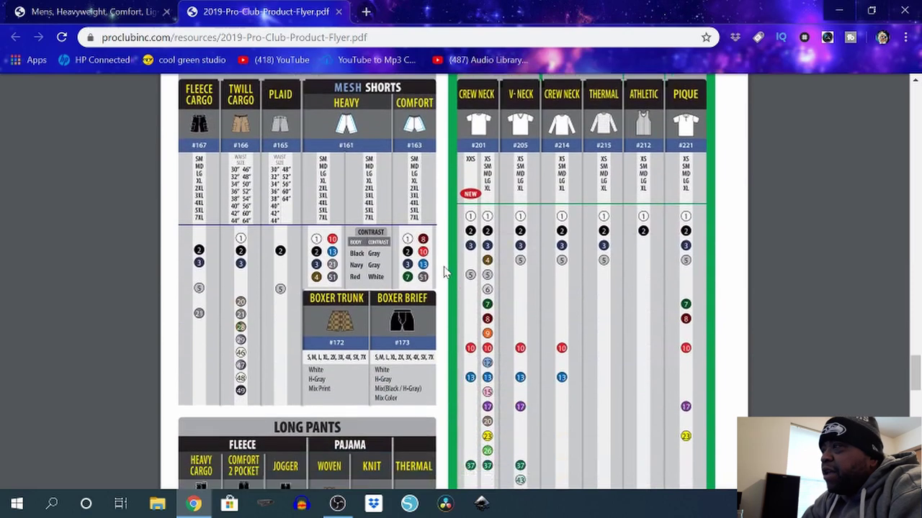
pyautogui.scroll(-10, 443, 272)
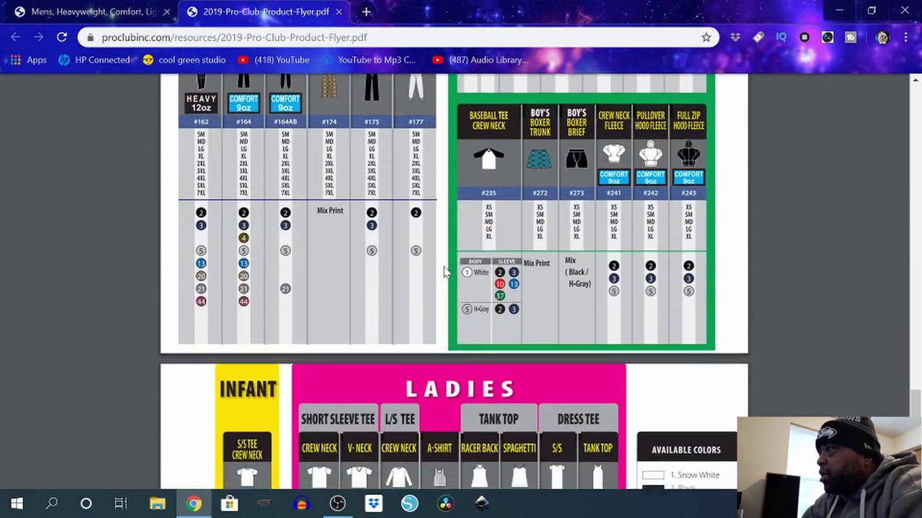
pyautogui.scroll(-2, 444, 271)
pyautogui.scroll(-5, 443, 272)
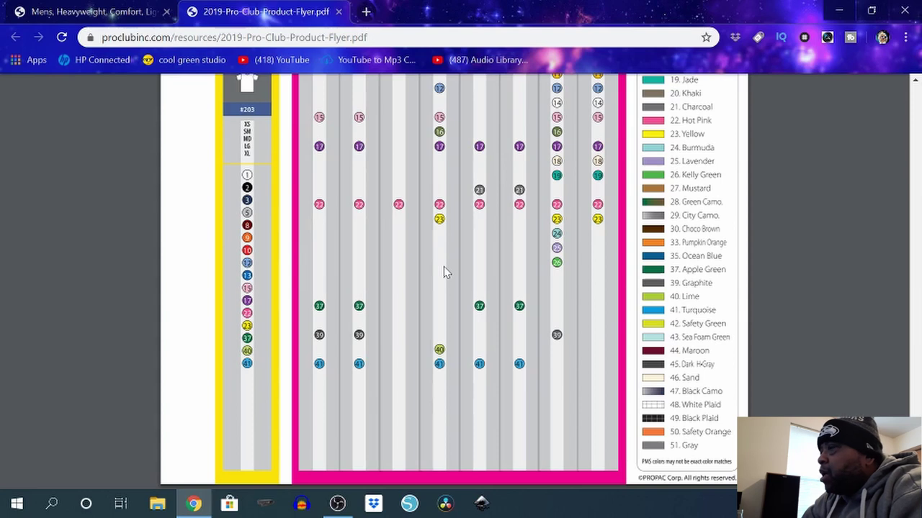
# Scroll the flyer PDF back up to its '2019 Products' cover page.
pyautogui.scroll(8, 447, 274)
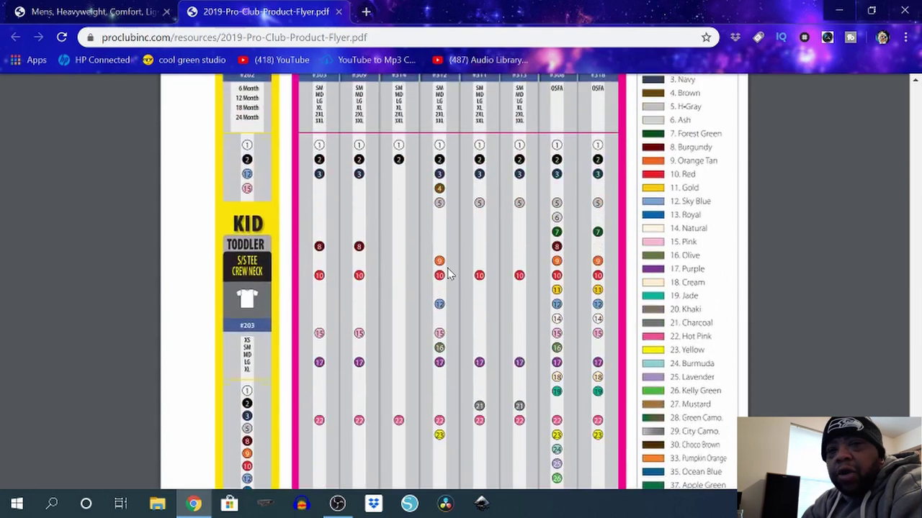
pyautogui.scroll(10, 447, 273)
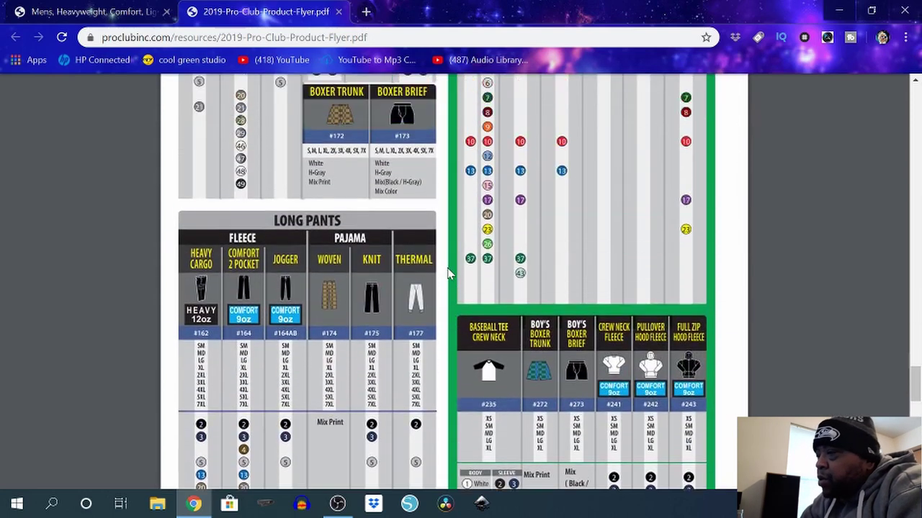
pyautogui.scroll(7, 447, 273)
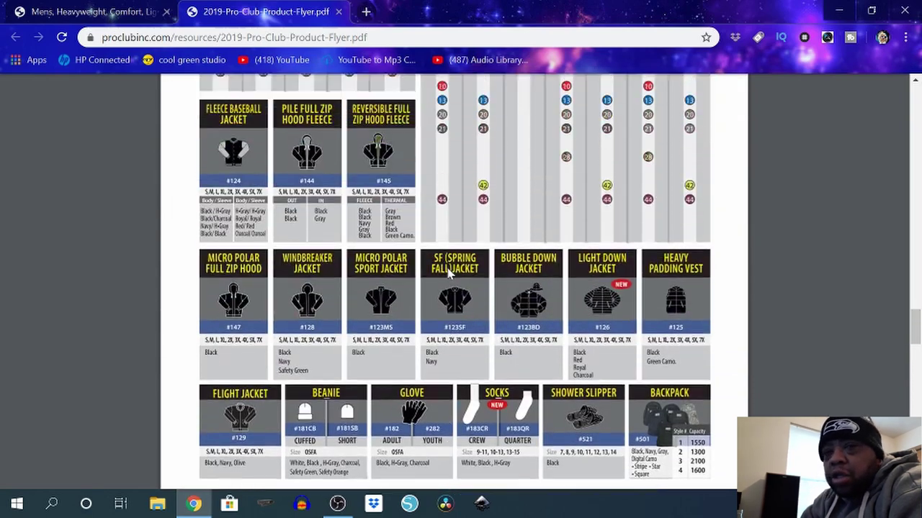
pyautogui.scroll(10, 447, 274)
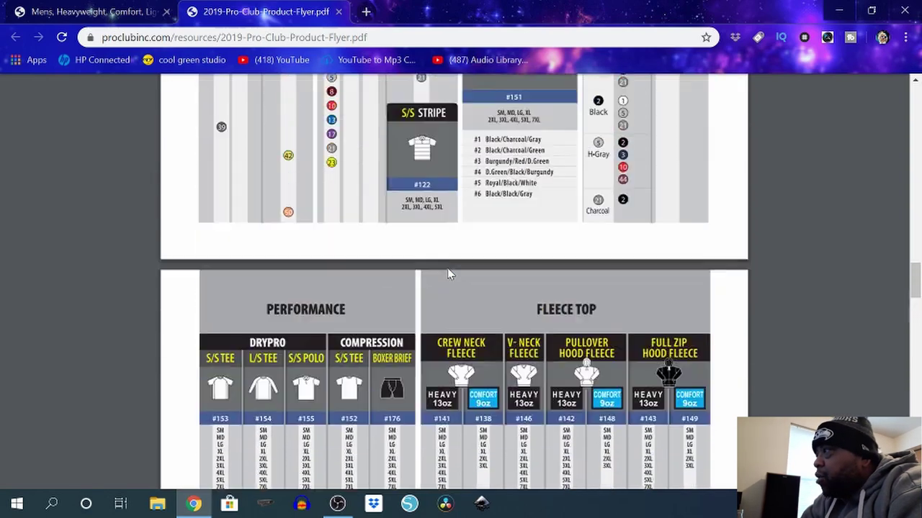
pyautogui.scroll(10, 447, 274)
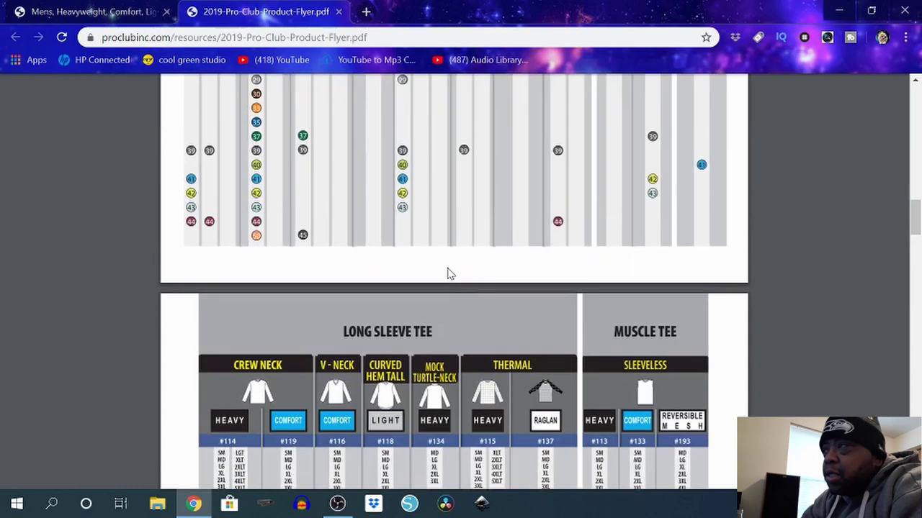
pyautogui.scroll(10, 447, 272)
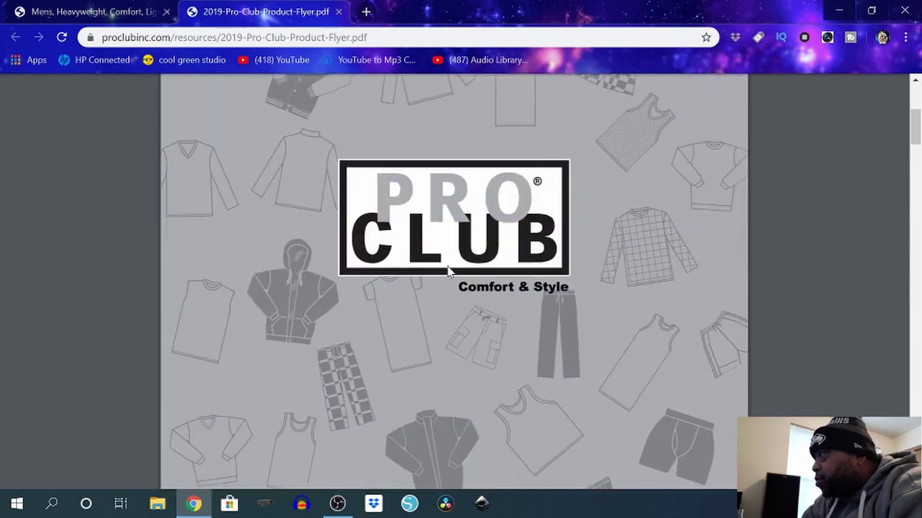
pyautogui.scroll(-3, 448, 271)
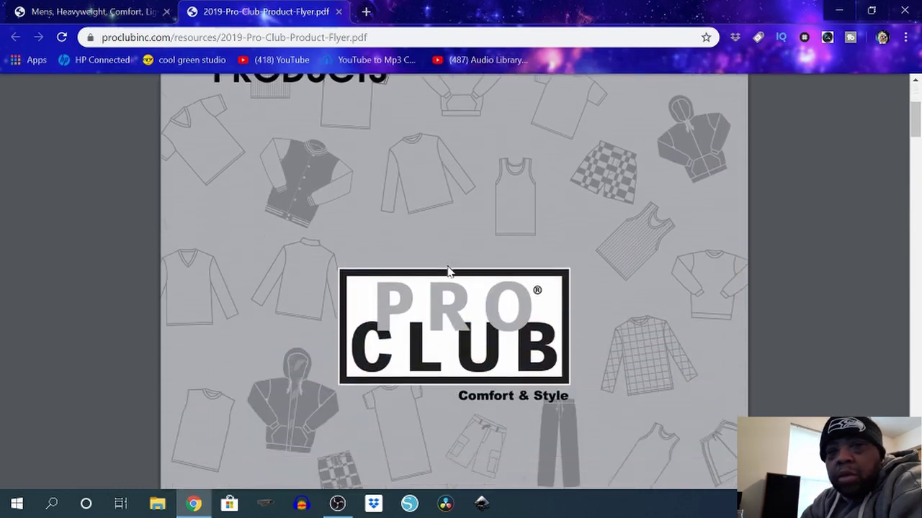
pyautogui.scroll(4, 447, 272)
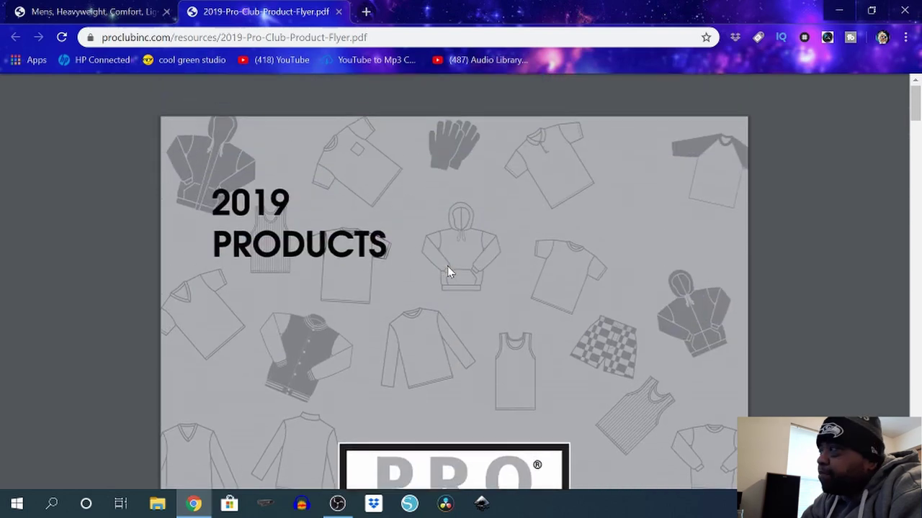